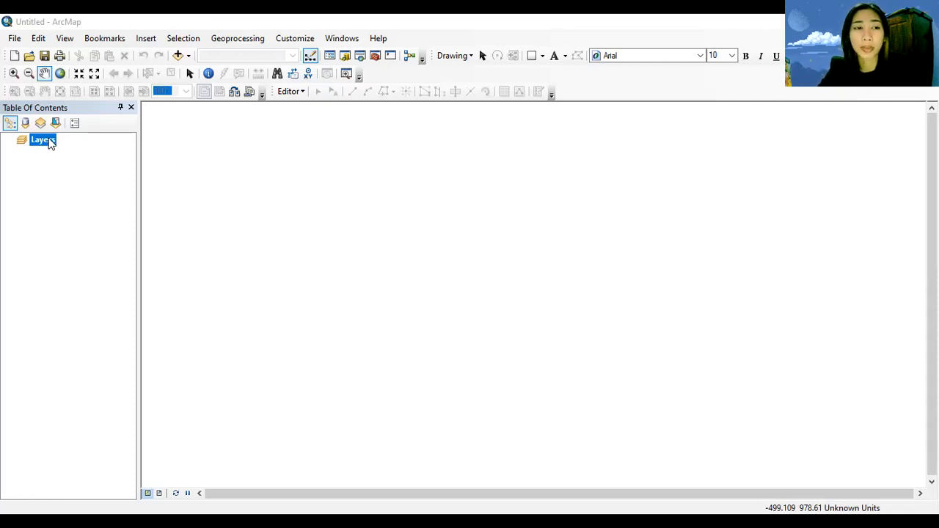
Add the INDONESIA_PROP.shp shapefile to the Layers data frame
right_click(50, 142)
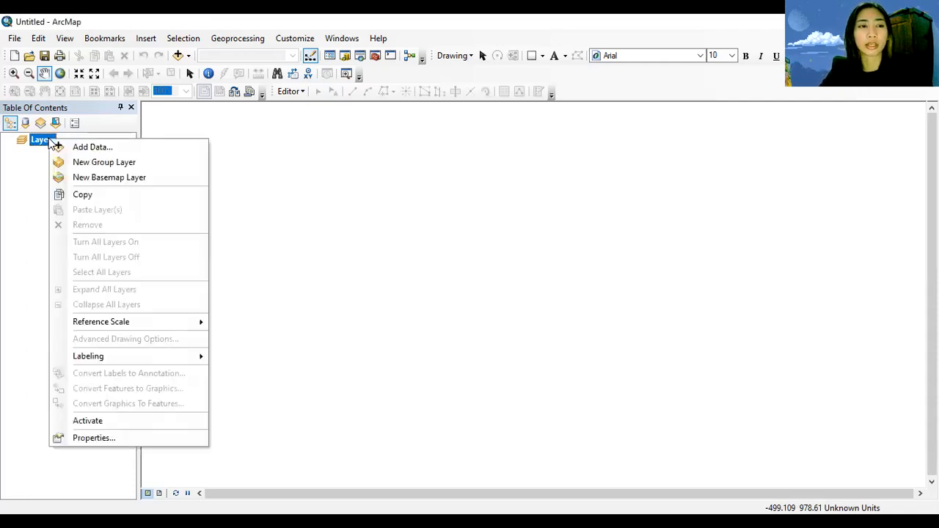
left_click(109, 147)
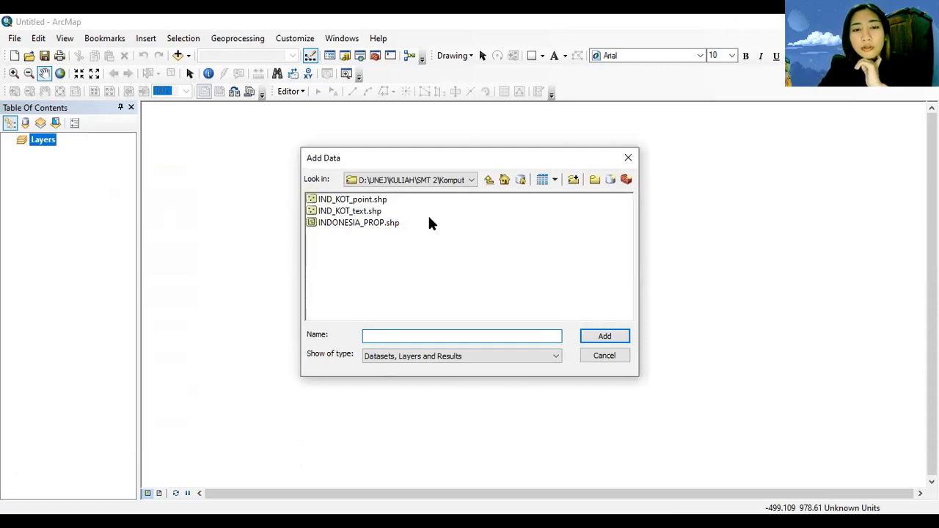
left_click(471, 181)
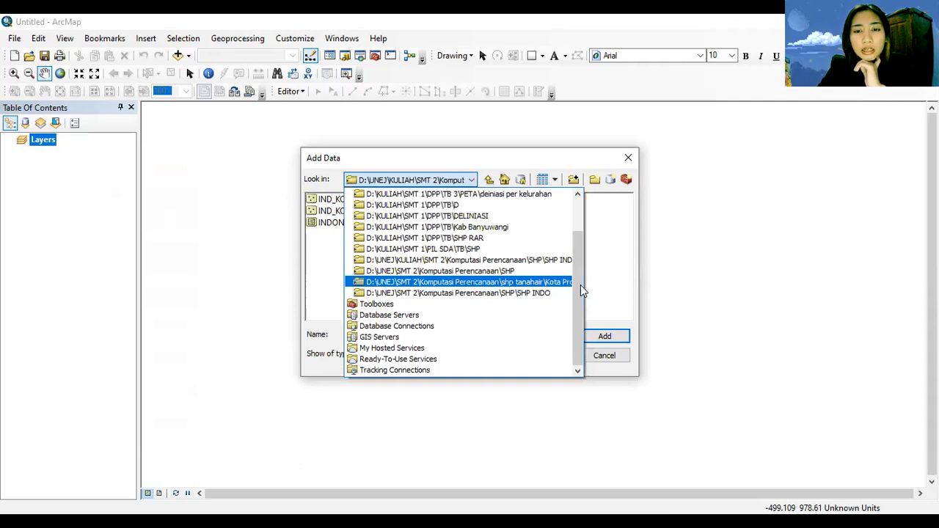
scroll(587, 265, "up", 1)
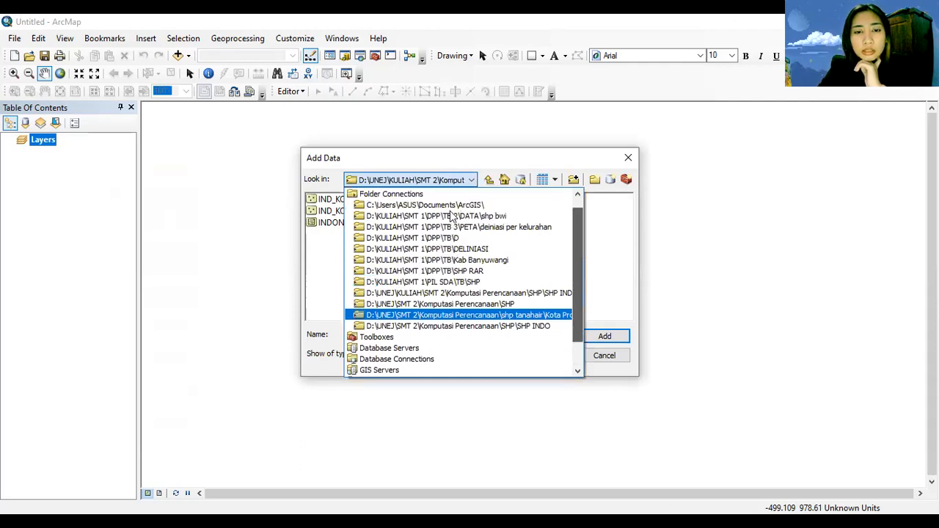
left_click(618, 247)
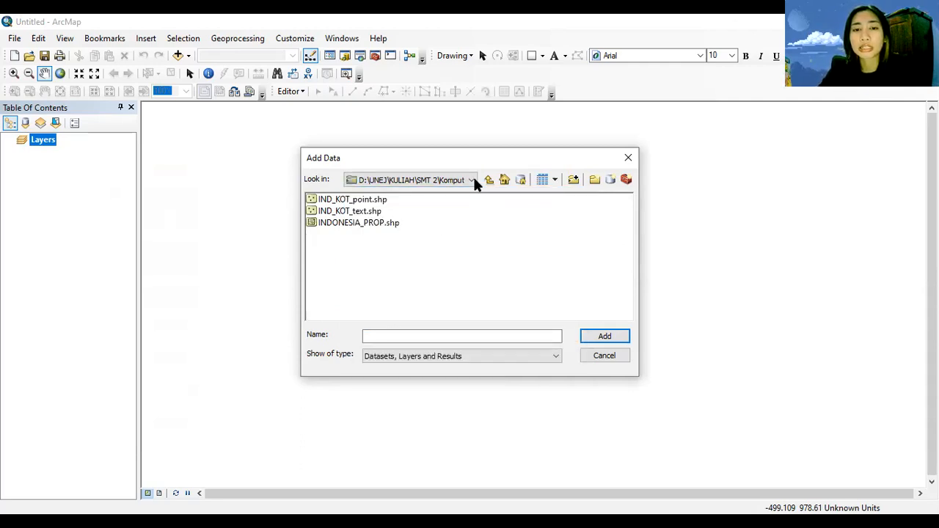
left_click(574, 180)
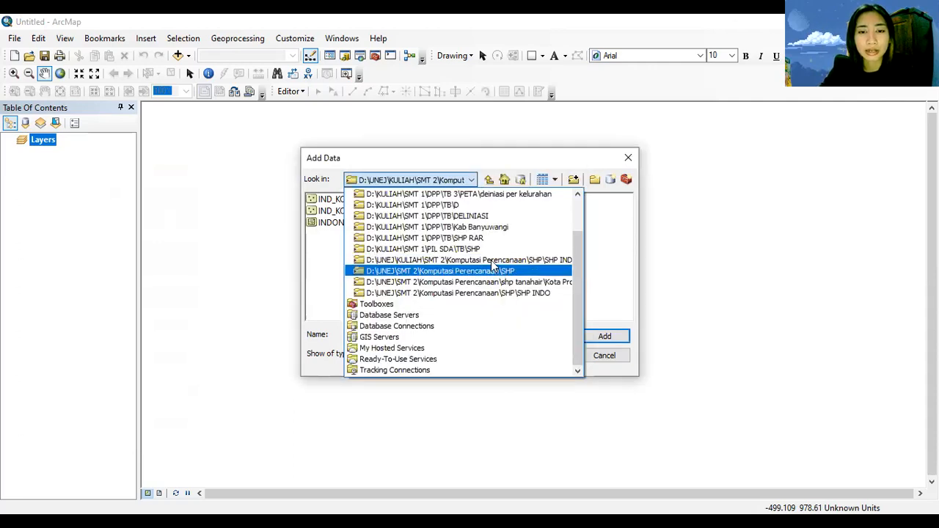
left_click(593, 268)
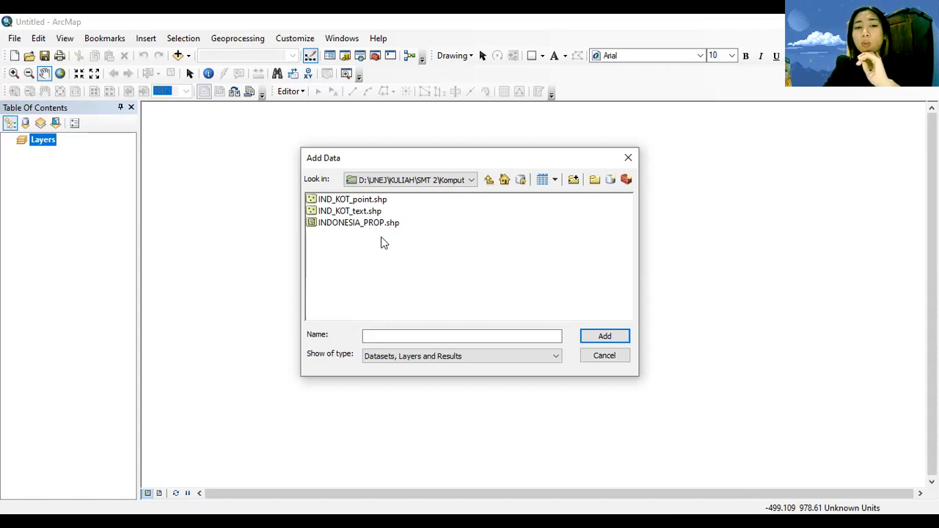
left_click(369, 224)
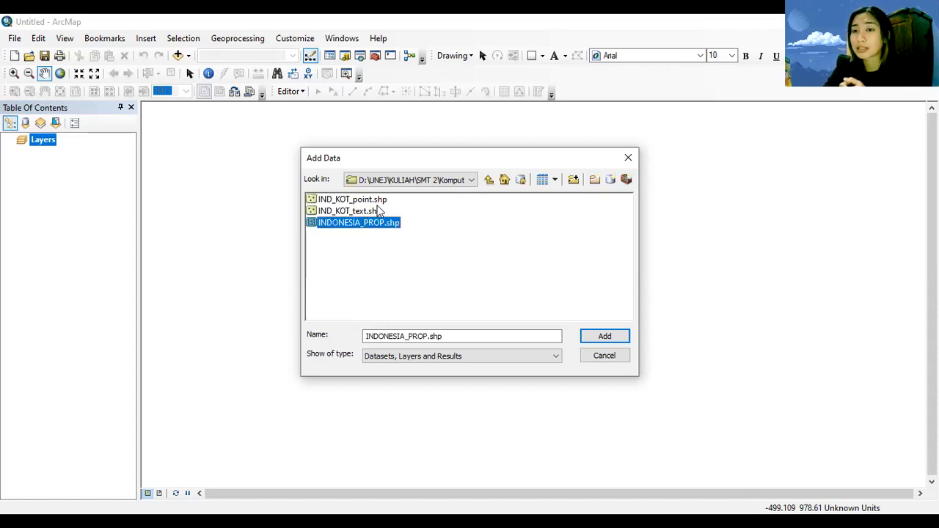
left_click(617, 334)
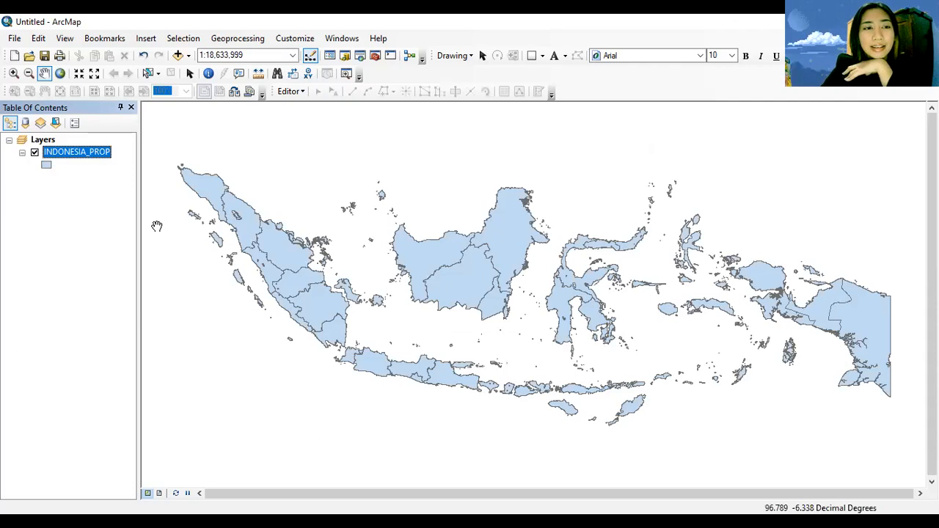
Identify the attributes of the Jawa Timur and Kalimantan Tengah provinces on the map
left_click(210, 75)
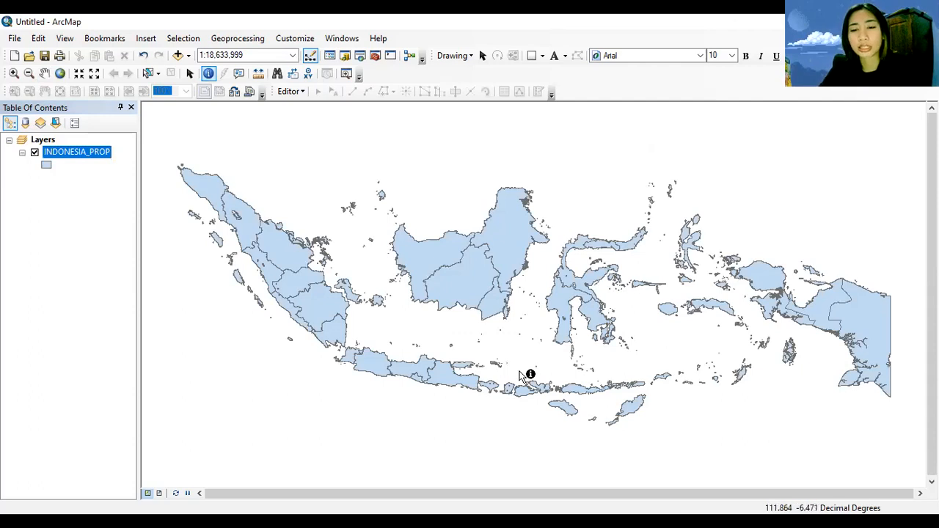
left_click(455, 380)
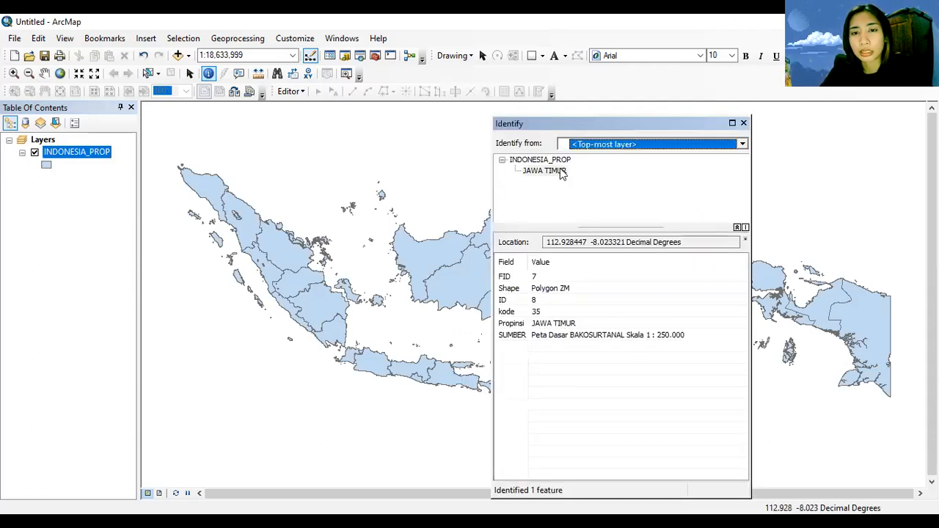
left_click(464, 283)
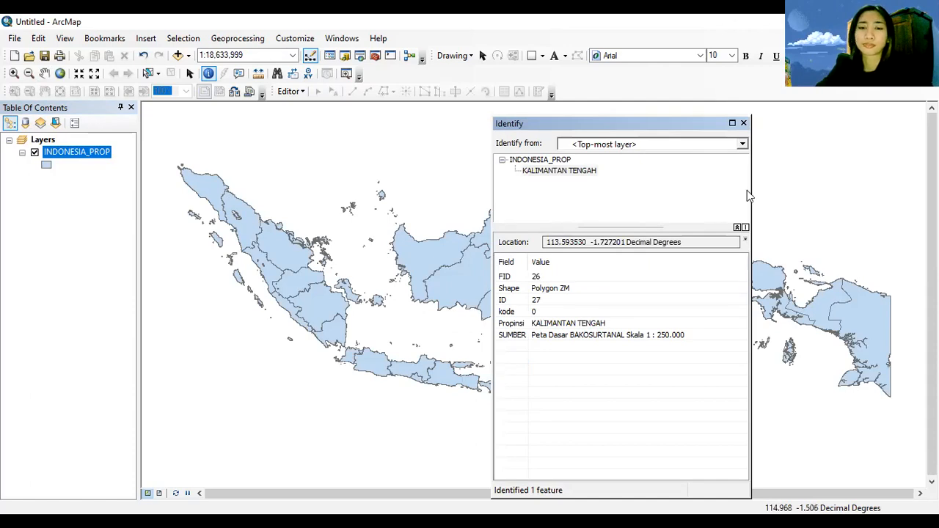
left_click(743, 123)
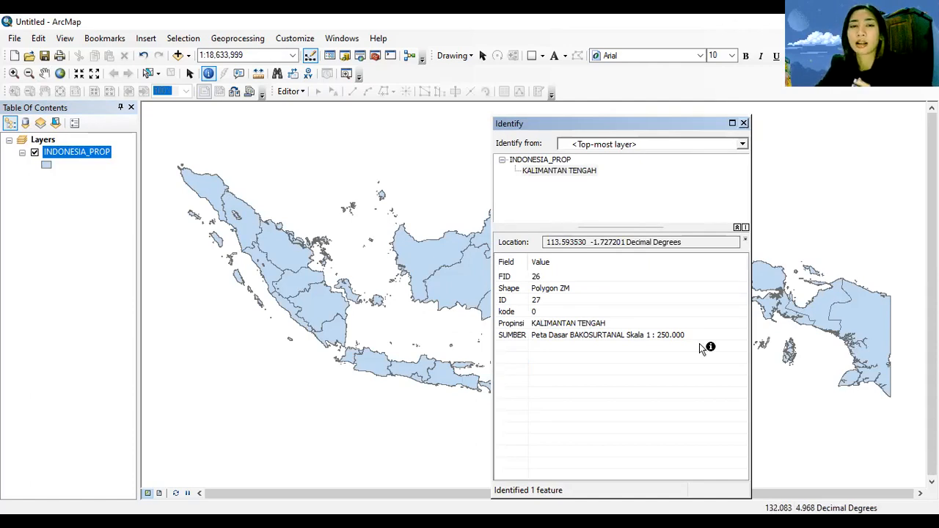
Change the INDONESIA_PROP symbol to a pale yellow fill with a black outline and identify the Jawa Timur province
left_click(46, 165)
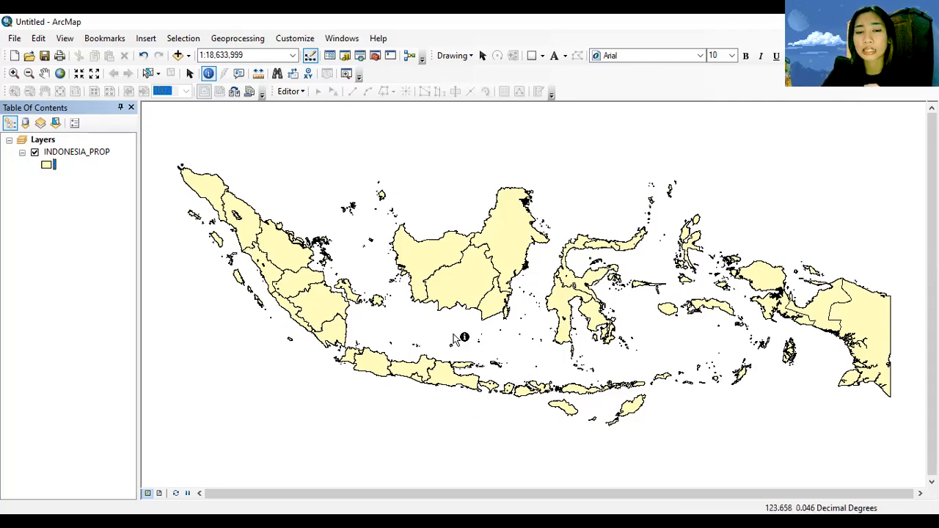
left_click(443, 379)
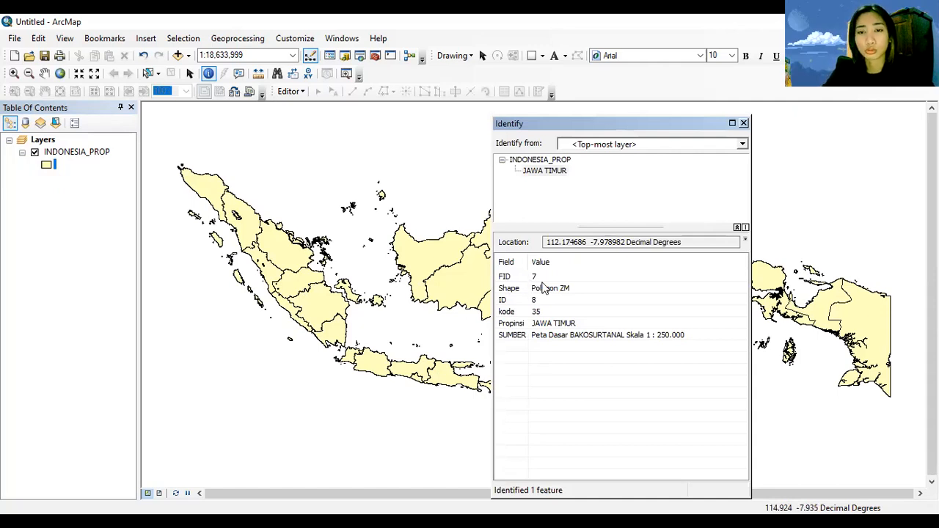
Open the Query Builder for the INDONESIA_PROP layer's definition query
left_click(77, 152)
left_click(77, 152)
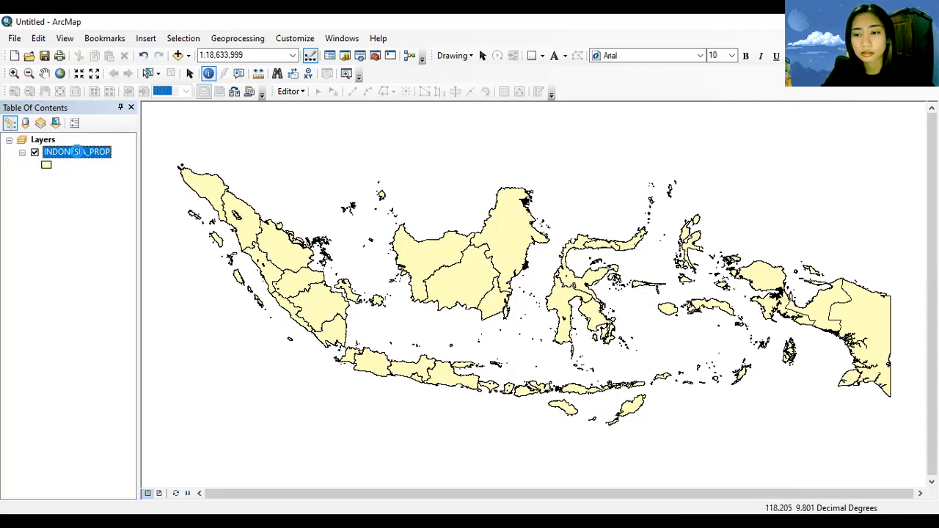
right_click(77, 151)
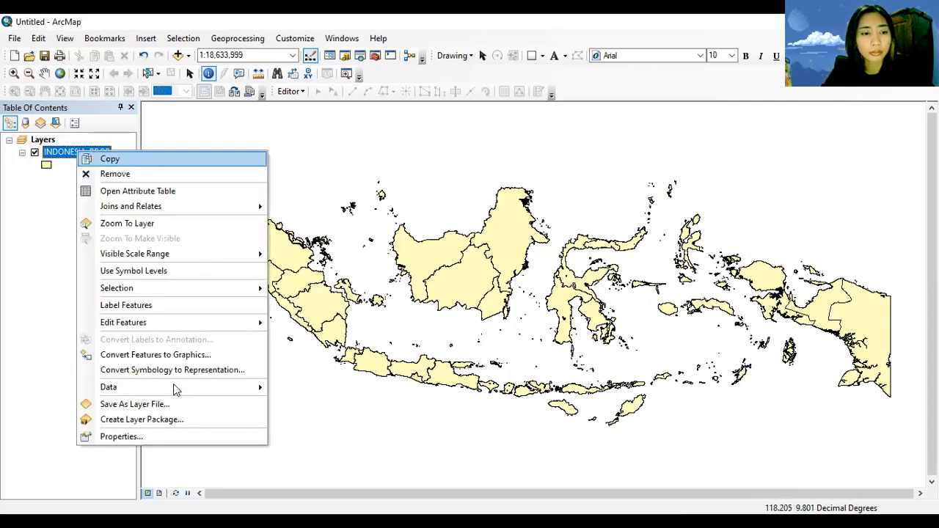
left_click(120, 437)
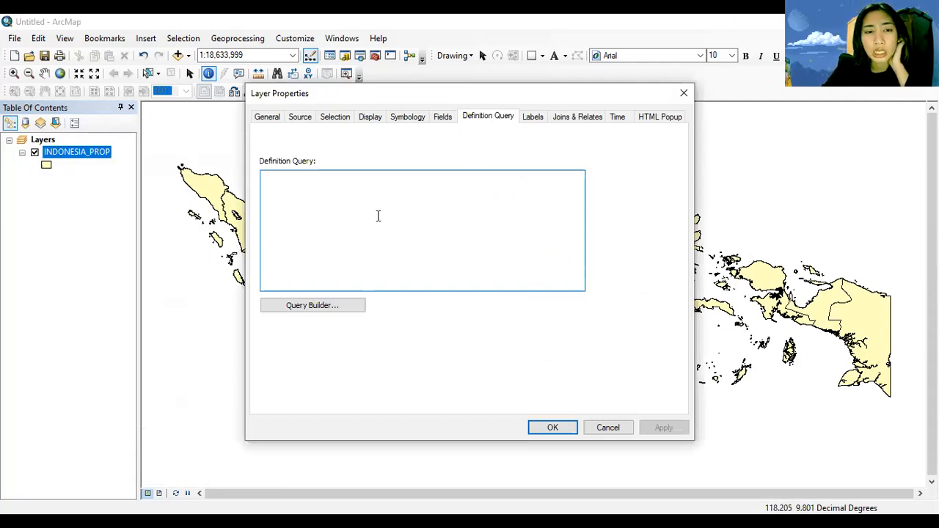
left_click(341, 277)
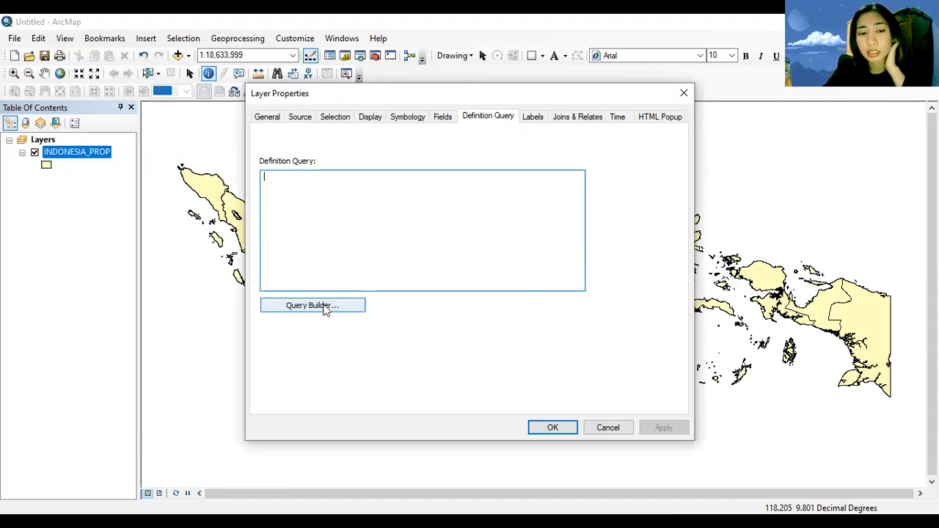
left_click(328, 309)
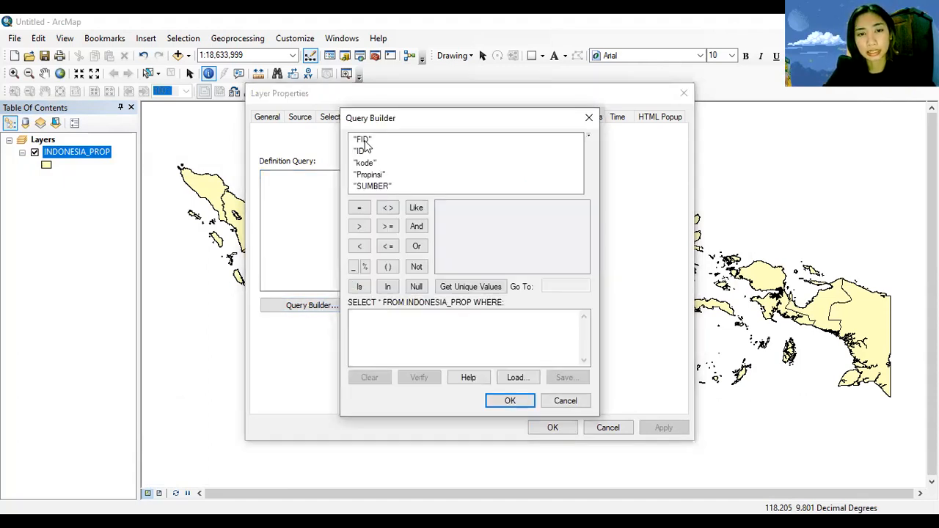
Build the definition query "FID" = 7 and apply it so the layer shows only Jawa Timur
double_click(364, 140)
left_click(359, 208)
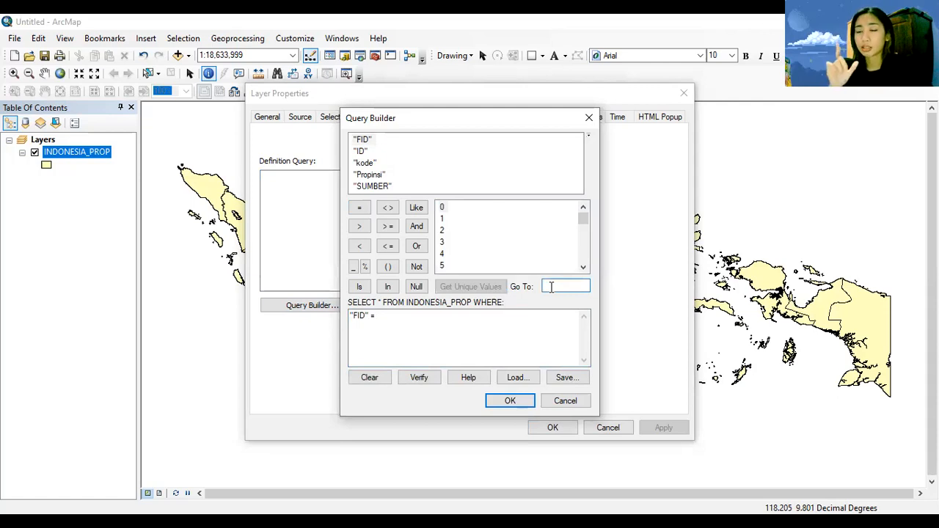
type("7")
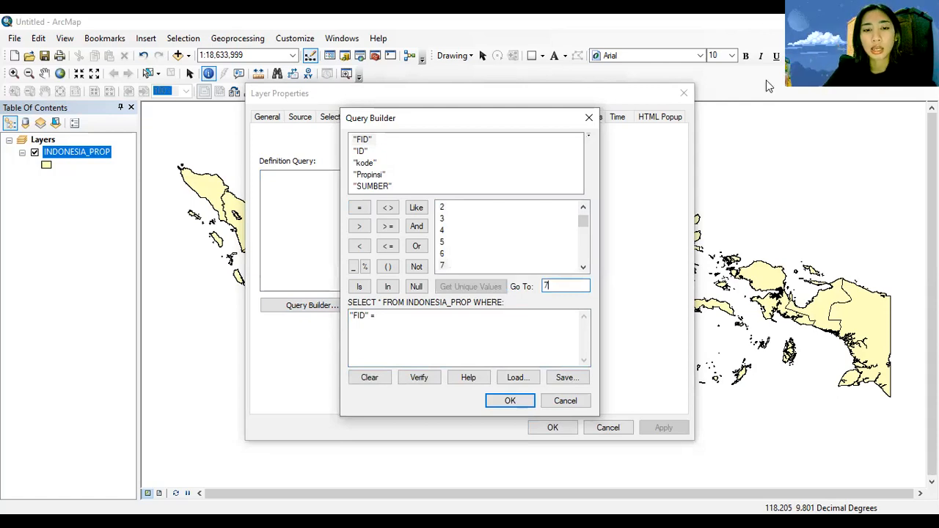
double_click(441, 266)
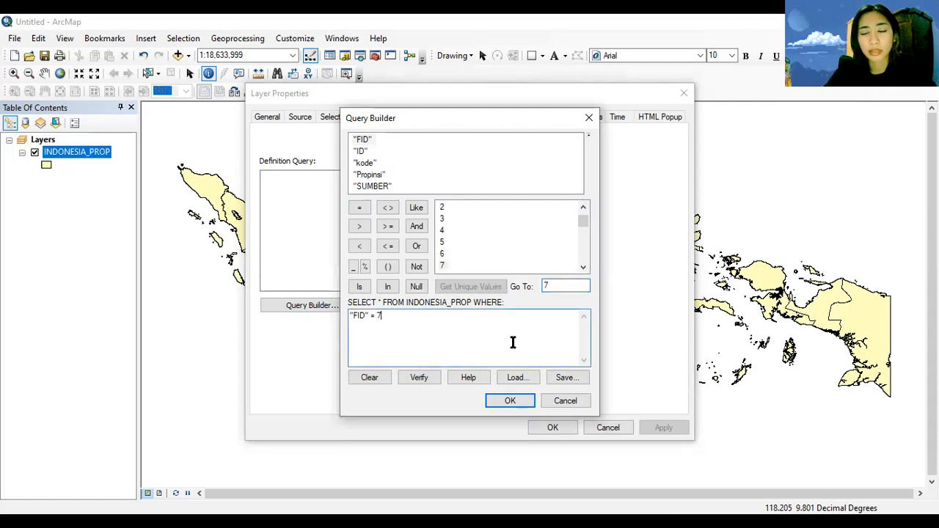
key("Return")
left_click(552, 428)
scroll(538, 416, "down", 4)
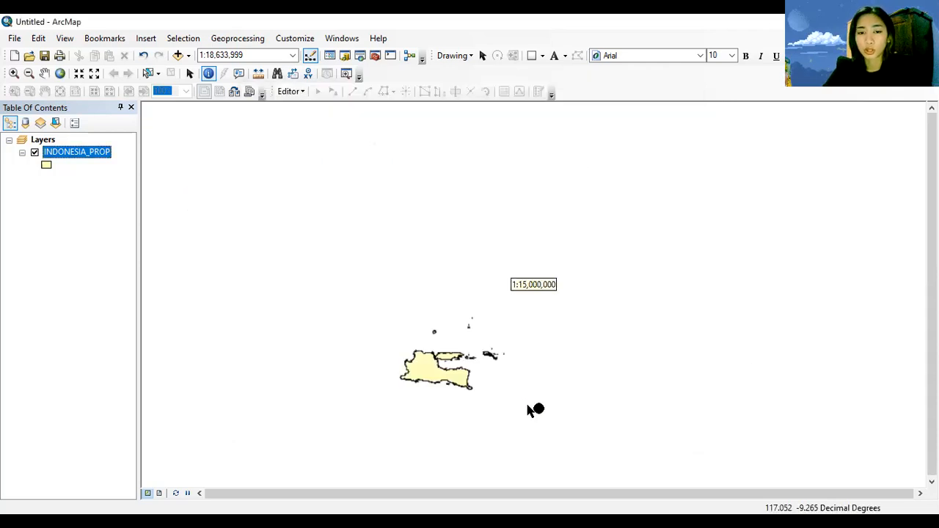
scroll(532, 413, "down", 1)
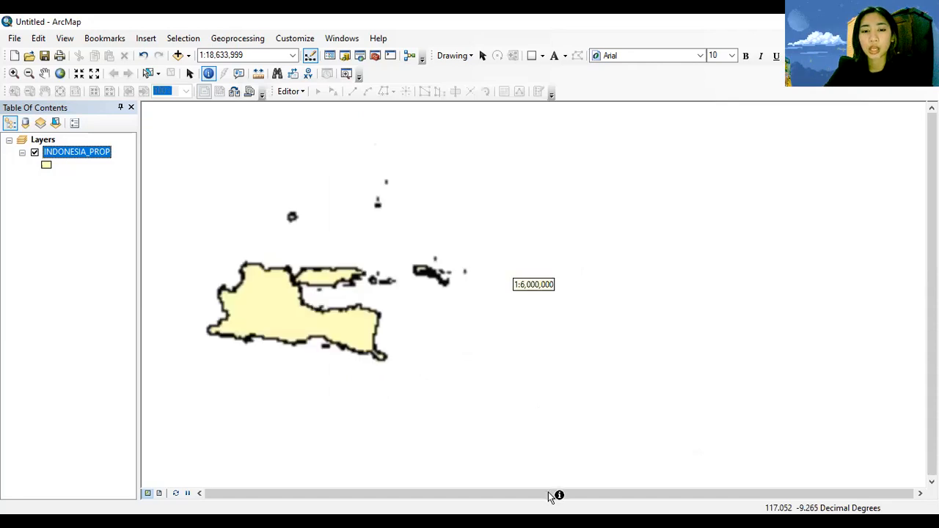
left_click_drag(545, 493, 486, 490)
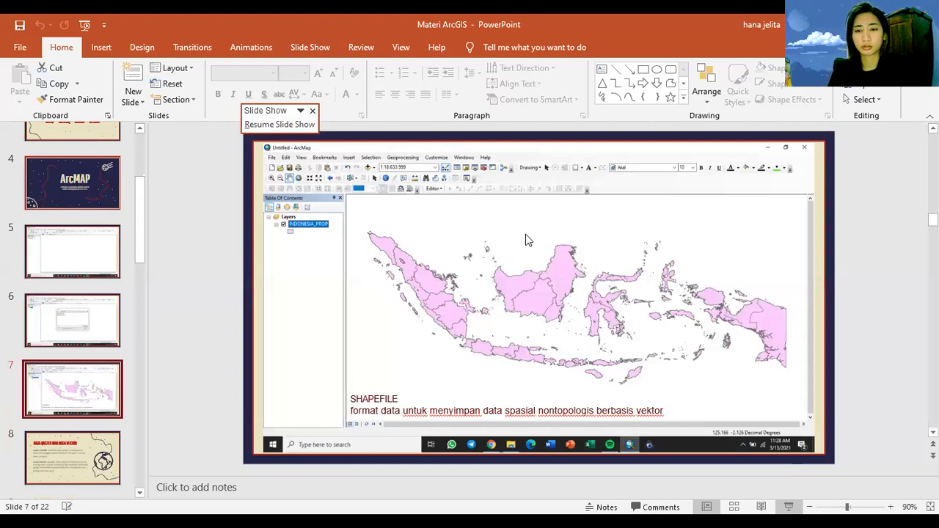
Switch to the Materi ArcGIS presentation in PowerPoint and run the slide show from slide 7 on shapefiles
key("shift+F5")
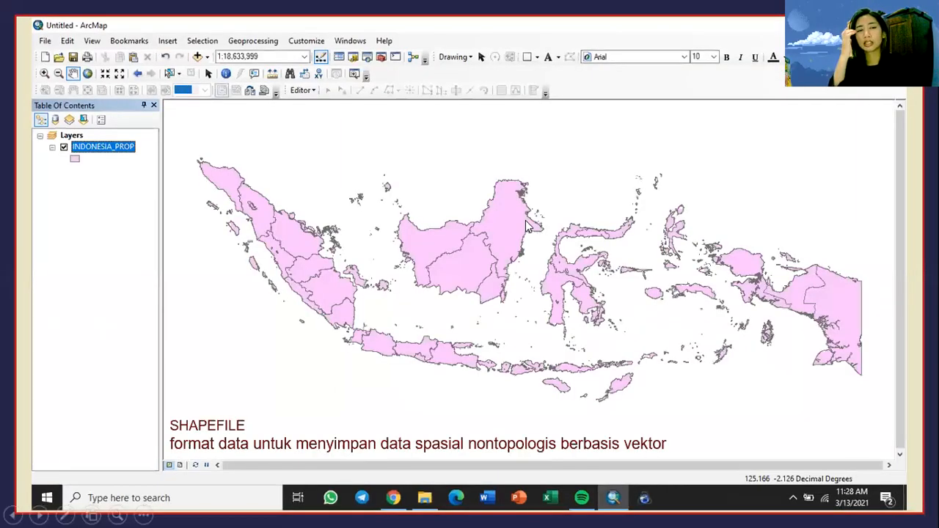